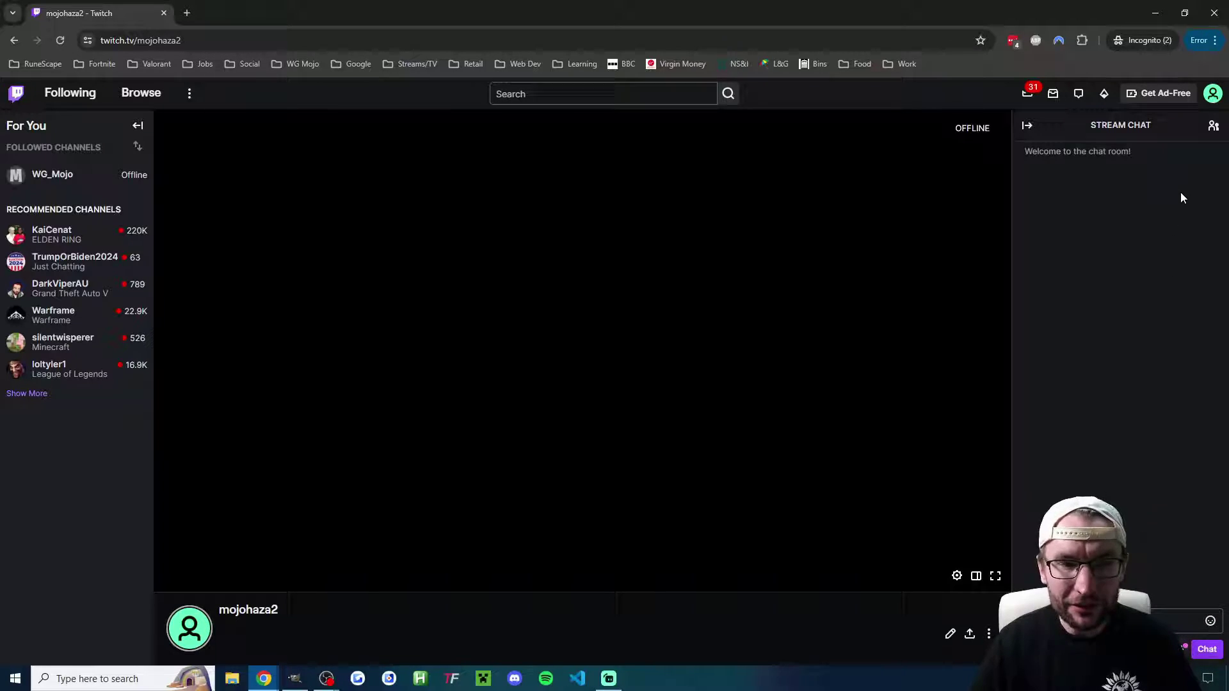
Open the Creator Dashboard's Stream Manager and dismiss the Stream Together popup.
left_click(1211, 96)
left_click(1117, 205)
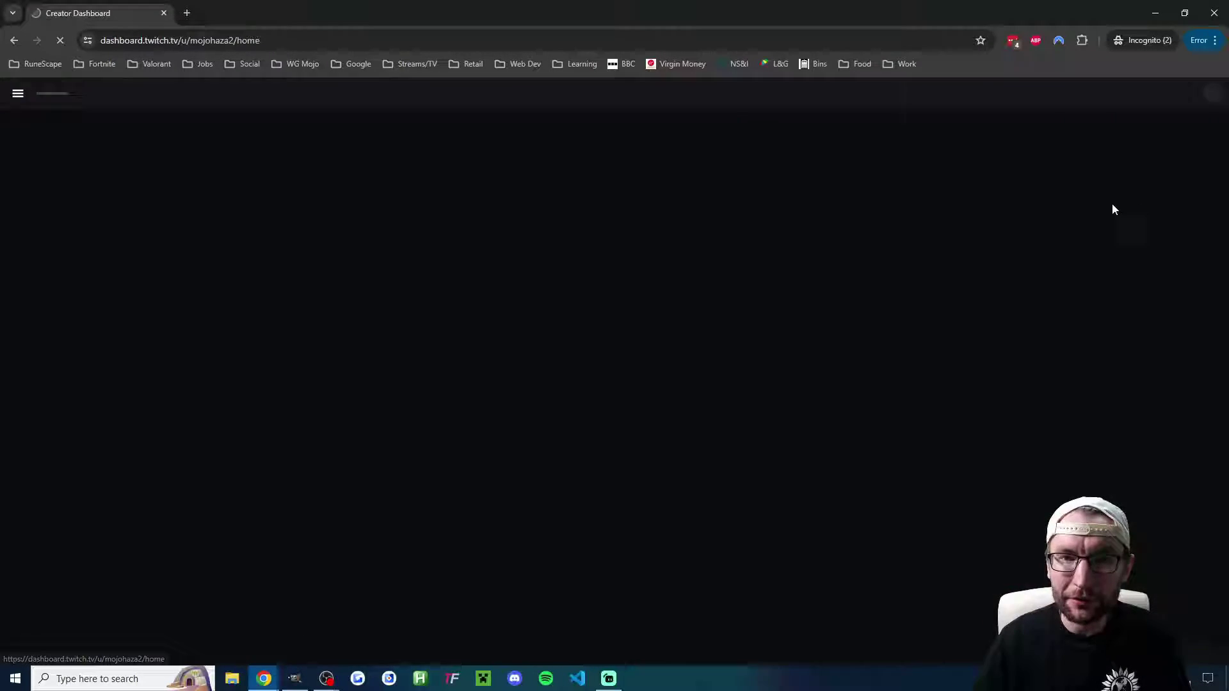
left_click(52, 179)
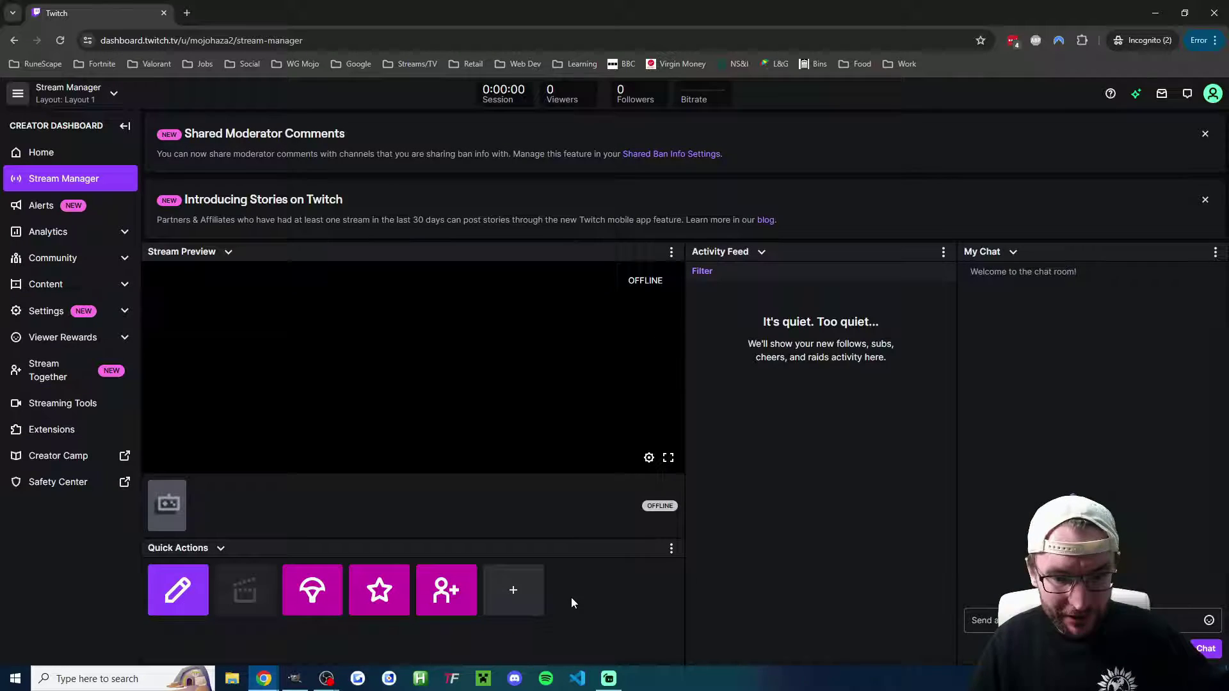
left_click(570, 596)
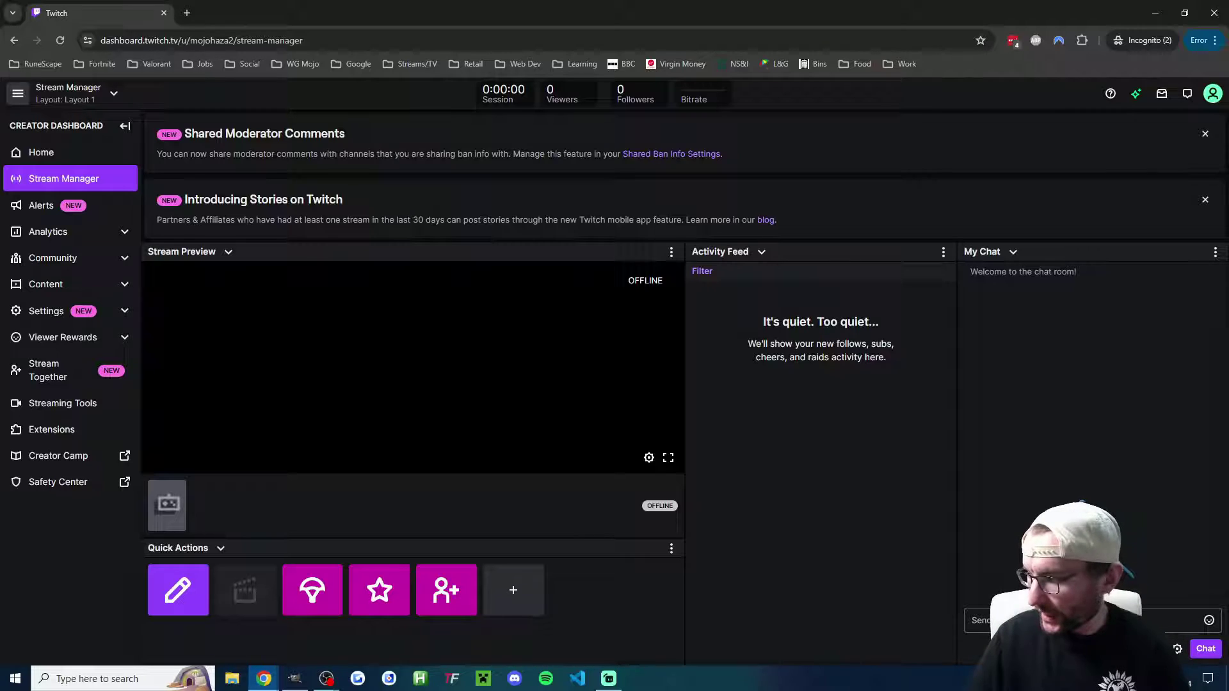
Open Shield Mode settings from chat settings in a popout and expand Follower Verification.
left_click(1177, 650)
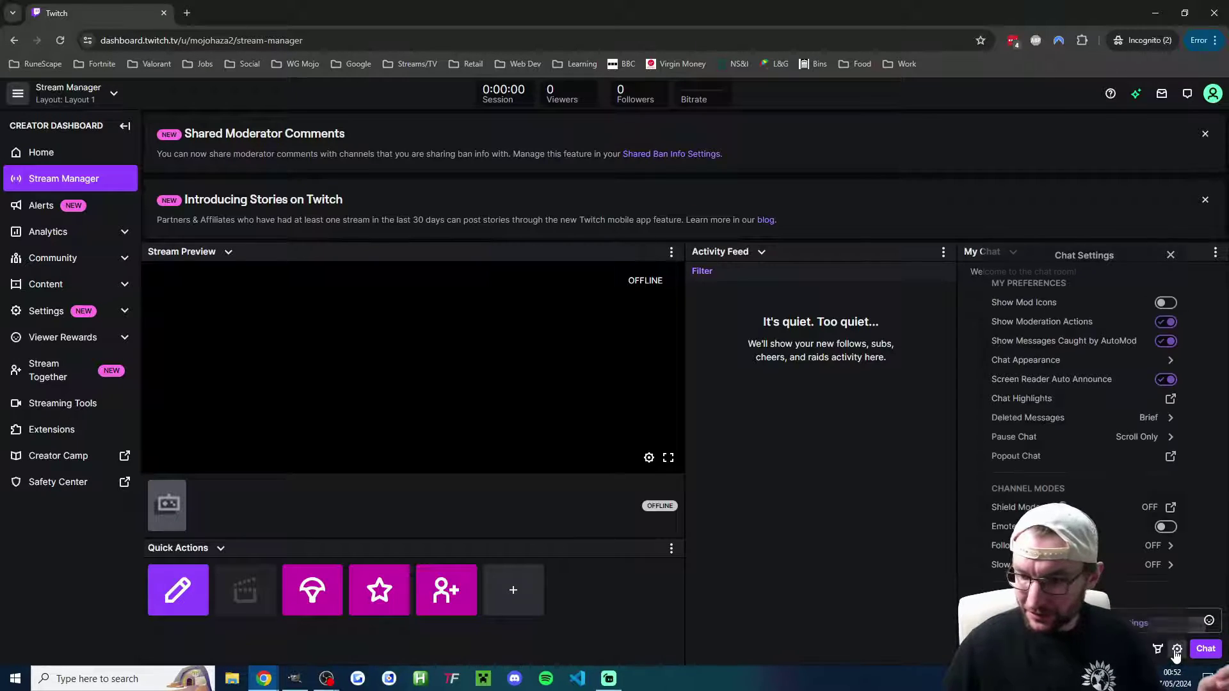
left_click(1170, 509)
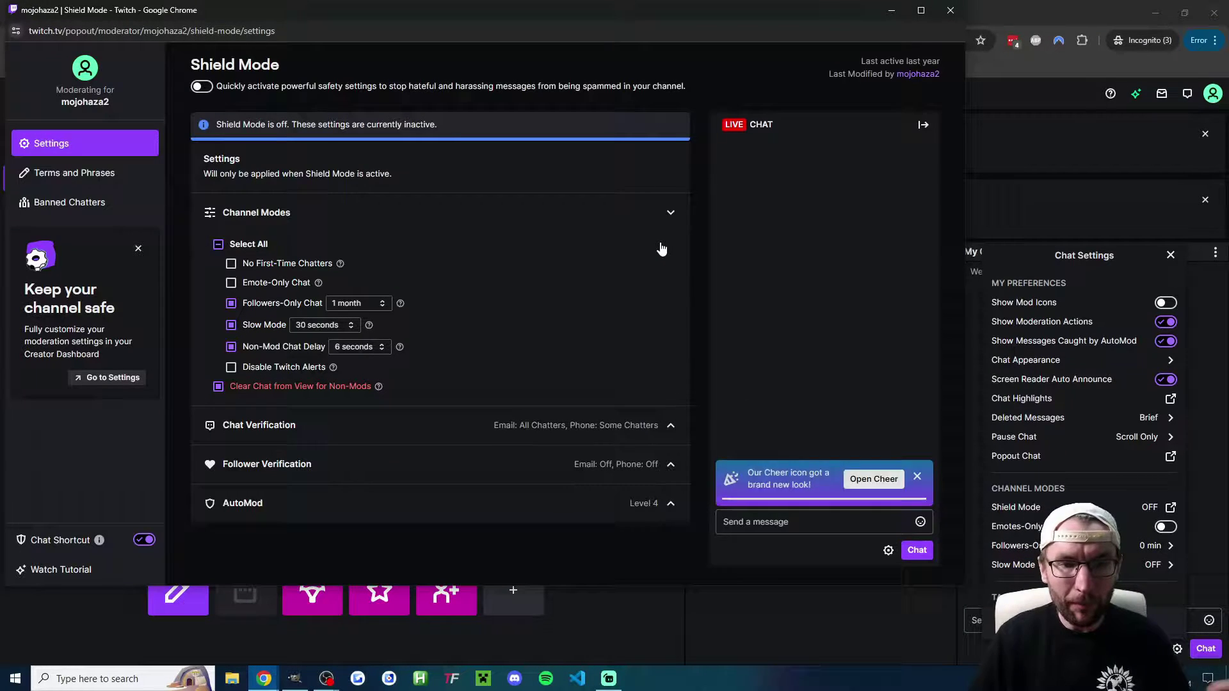
left_click(671, 213)
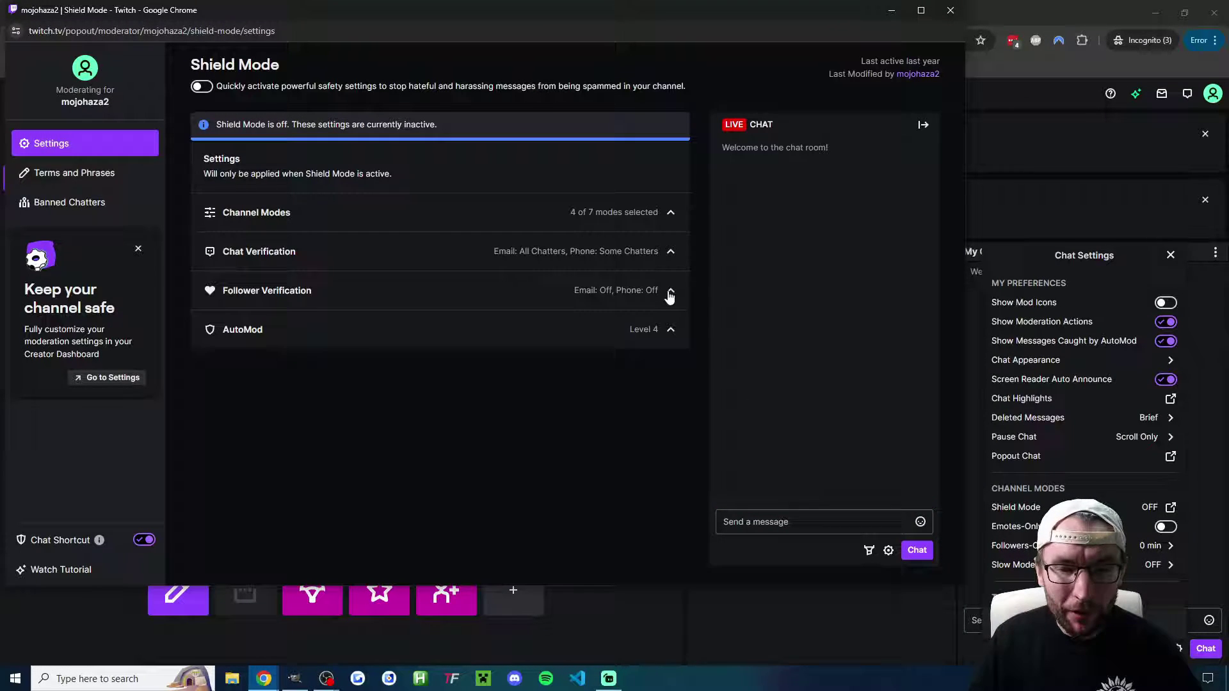
left_click(478, 300)
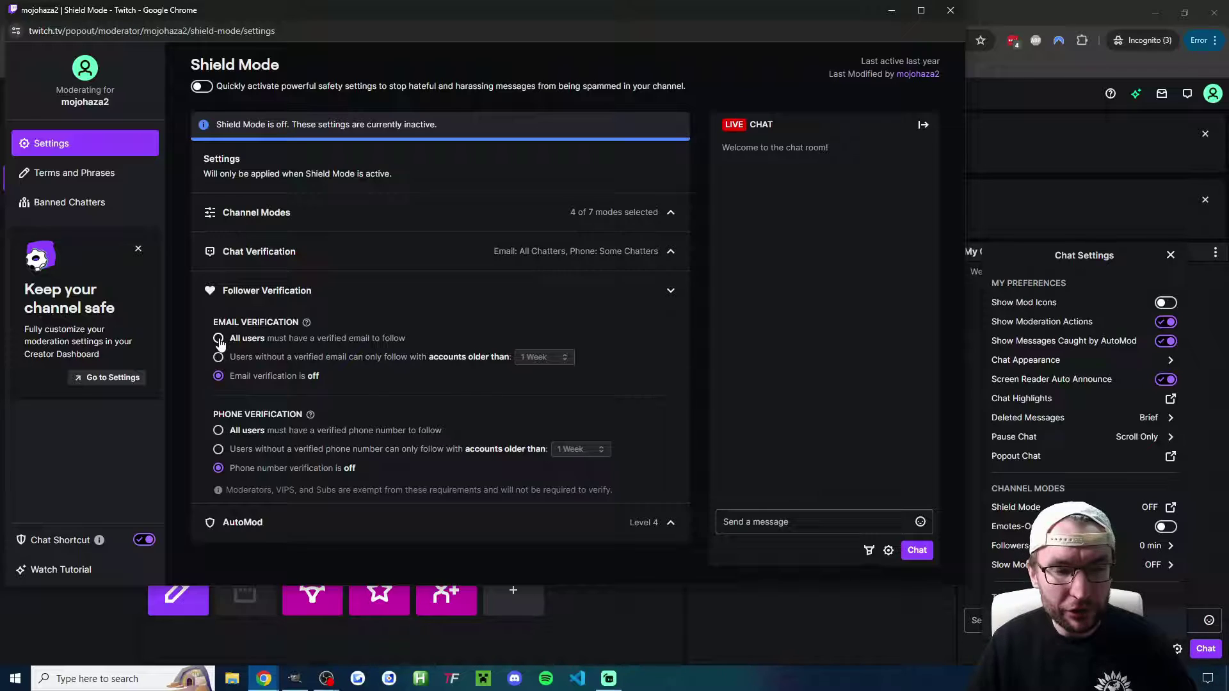
Require a verified email from all users to follow, then review the Chat Verification and Channel Modes sections.
left_click(219, 339)
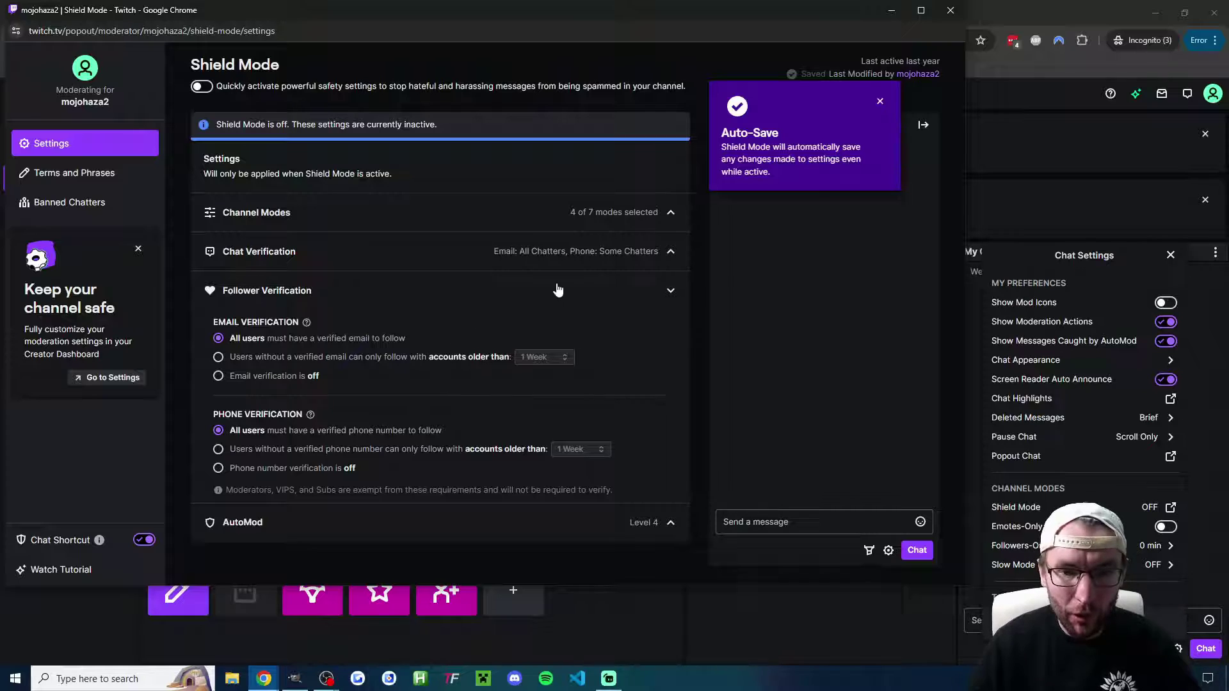
left_click(669, 251)
scroll(593, 291, "down", 1)
scroll(595, 286, "up", 3)
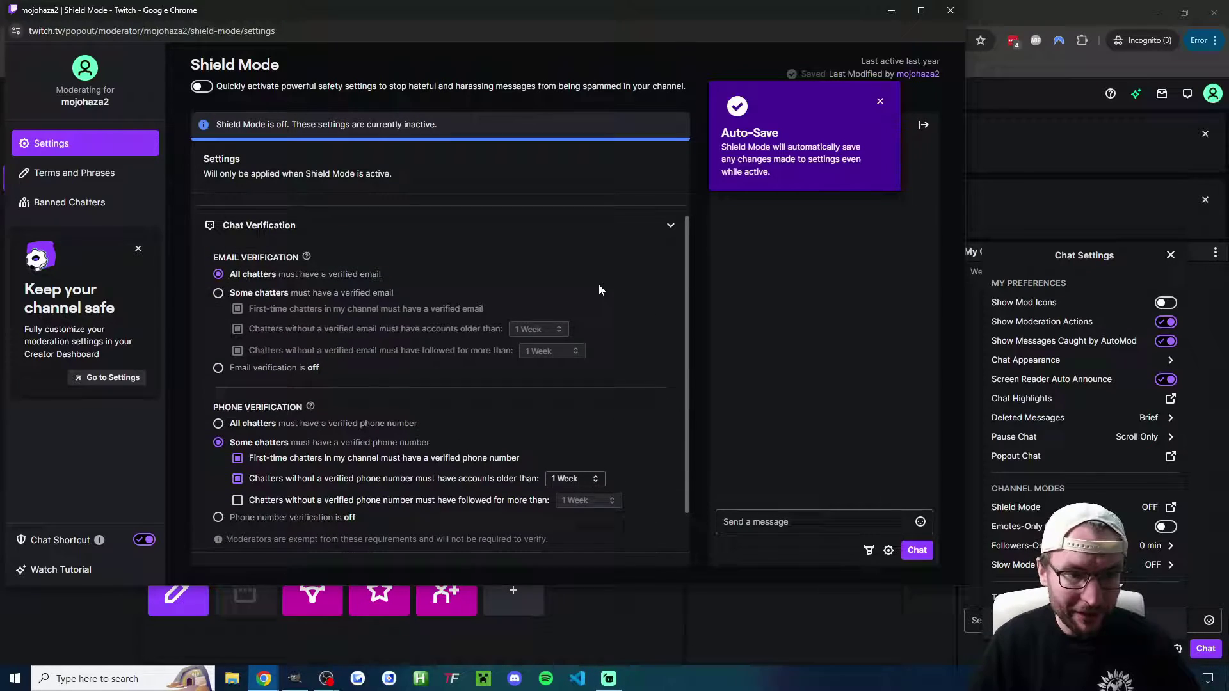
left_click(670, 212)
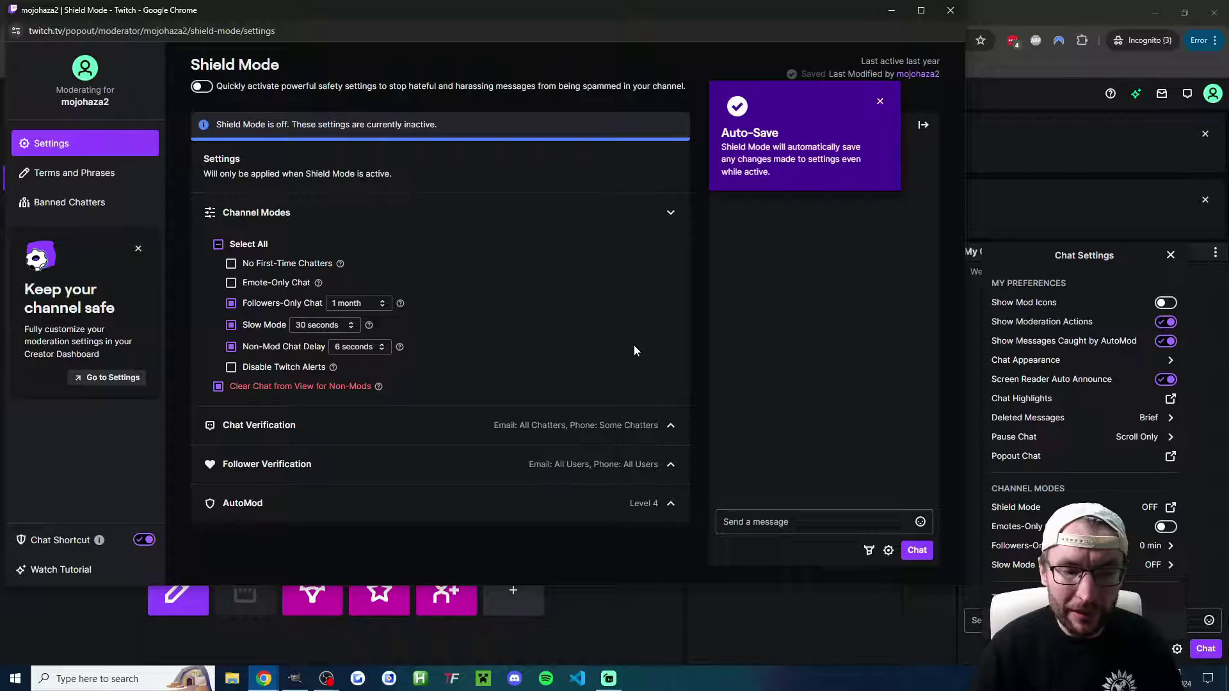
left_click(634, 465)
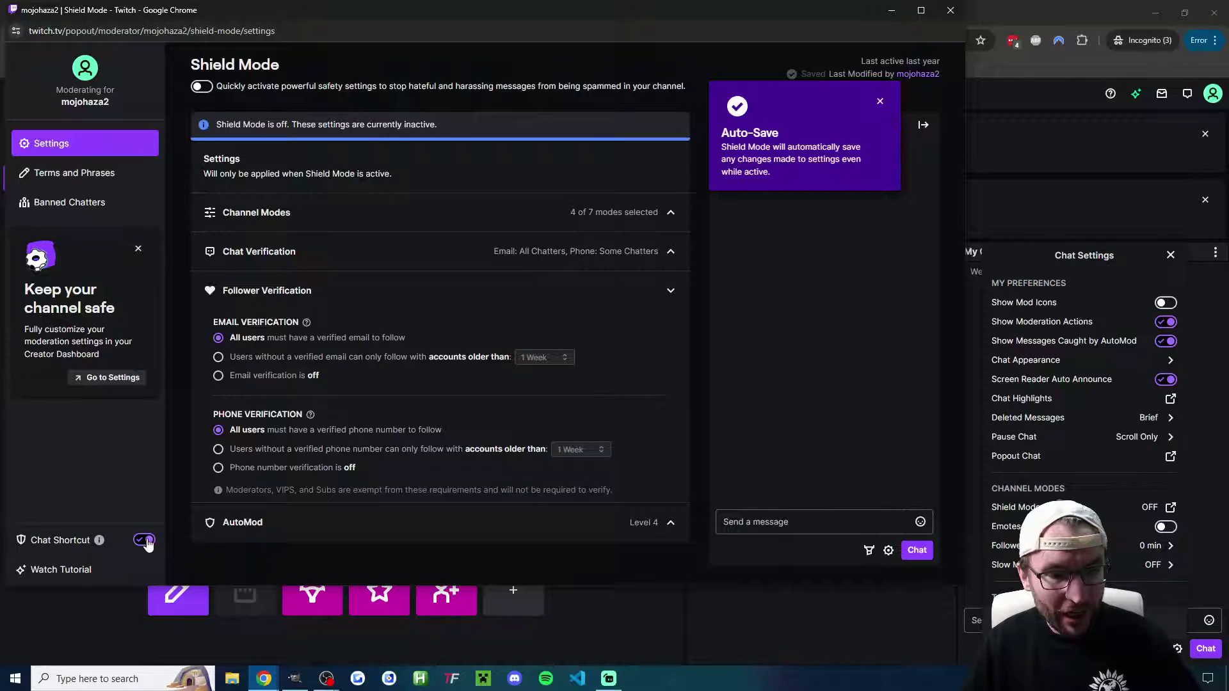
Close the Shield Mode popout and chat settings, then turn Shield Mode on.
left_click(951, 11)
left_click(967, 314)
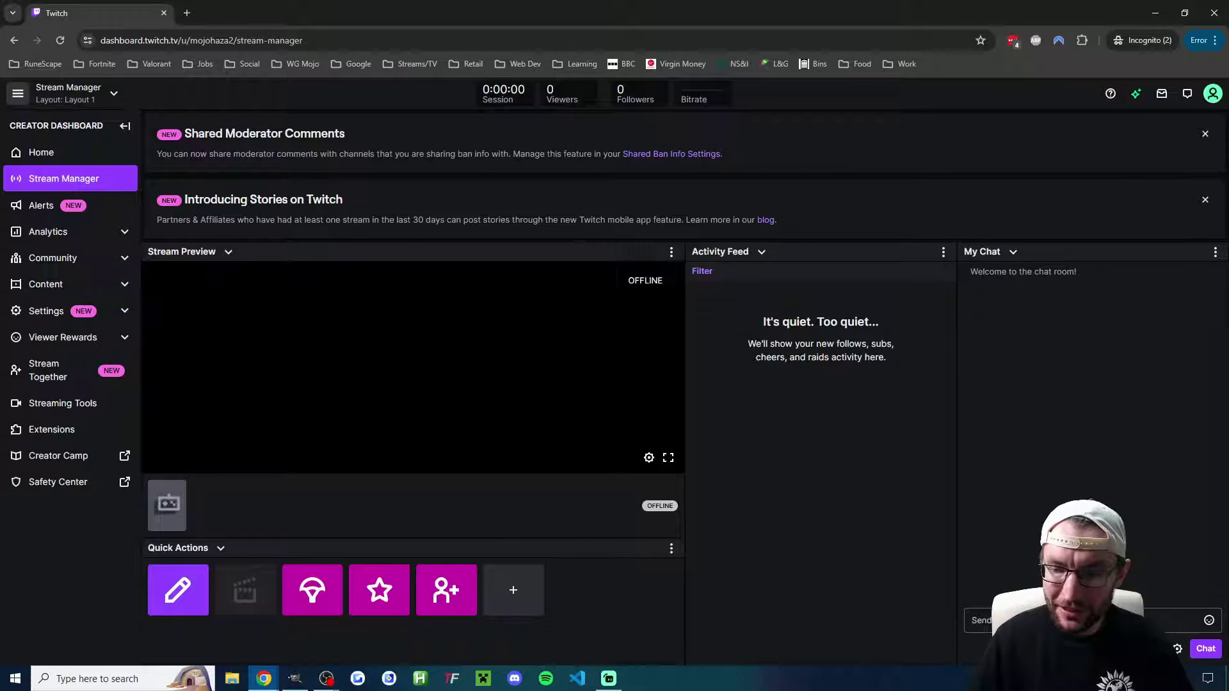
left_click(1164, 624)
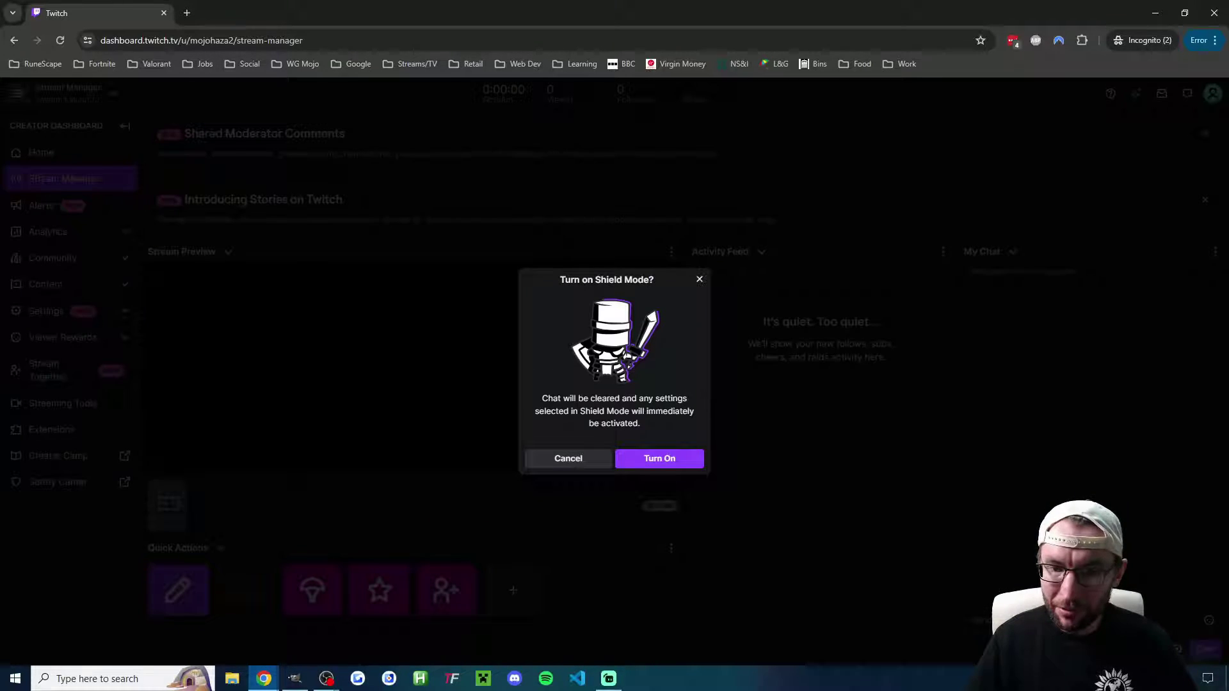
left_click(654, 461)
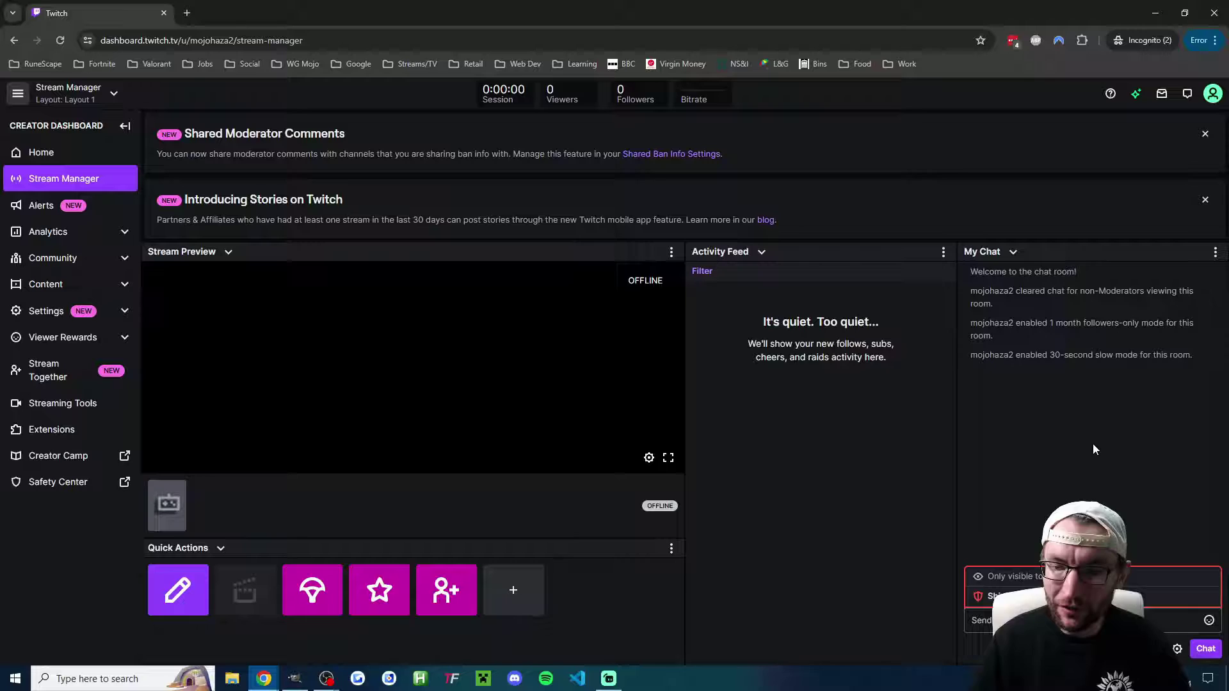
Check the followers-only and slow-mode messages in chat and reopen Shield Mode settings.
left_click_drag(1193, 476, 971, 375)
left_click(1126, 506)
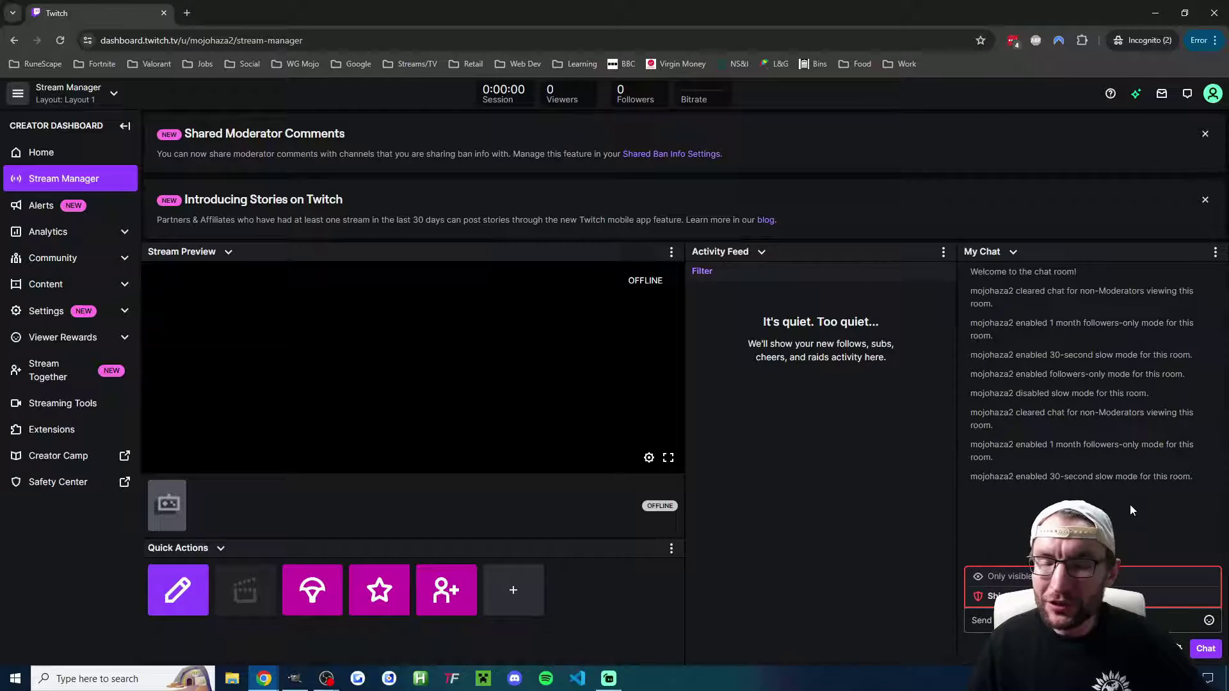
left_click(1120, 596)
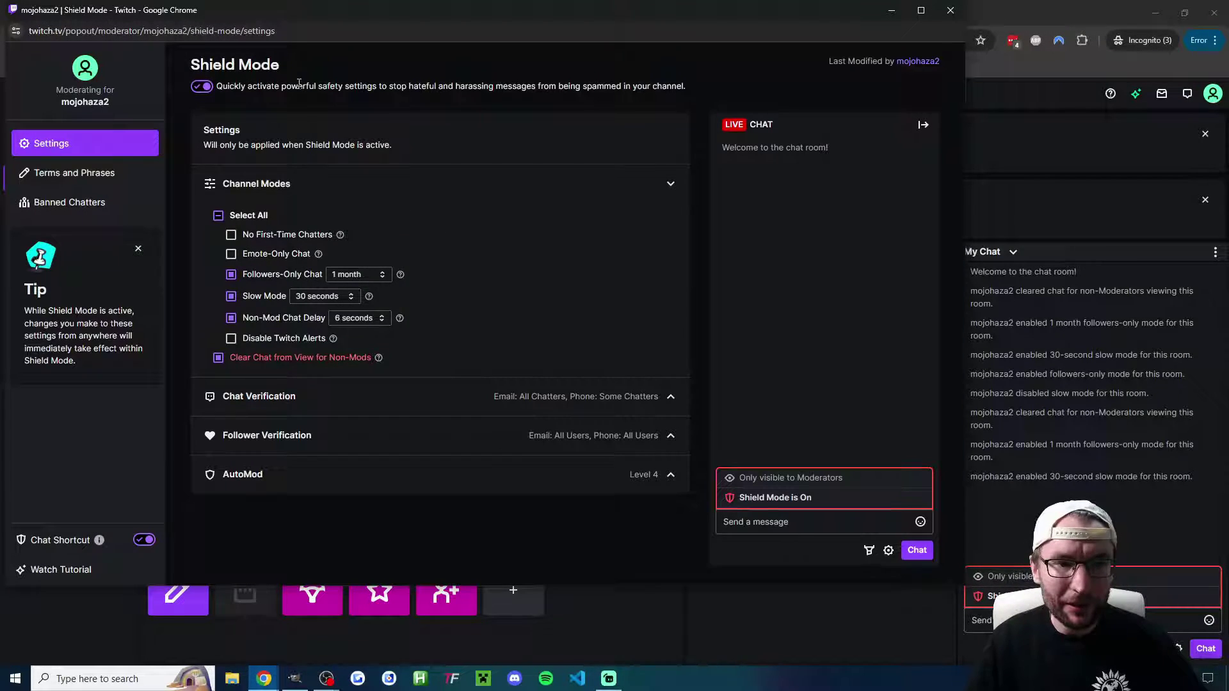
Turn Shield Mode off and close the Shield Mode settings window.
left_click(201, 87)
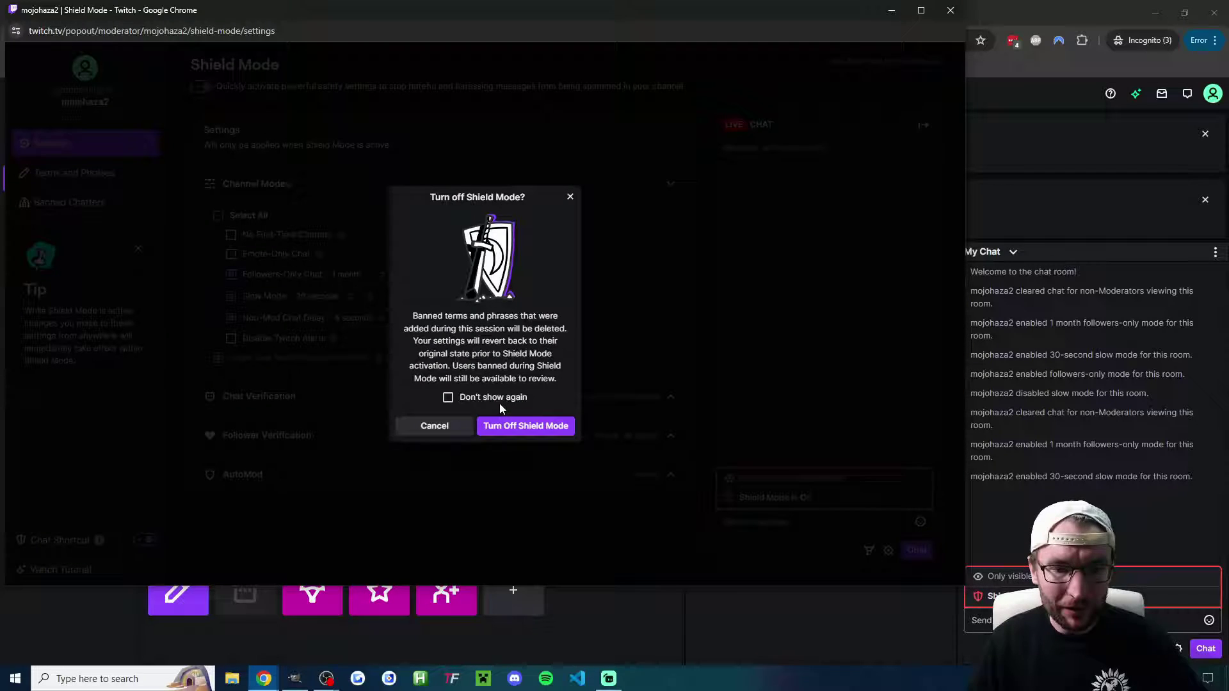
left_click(516, 425)
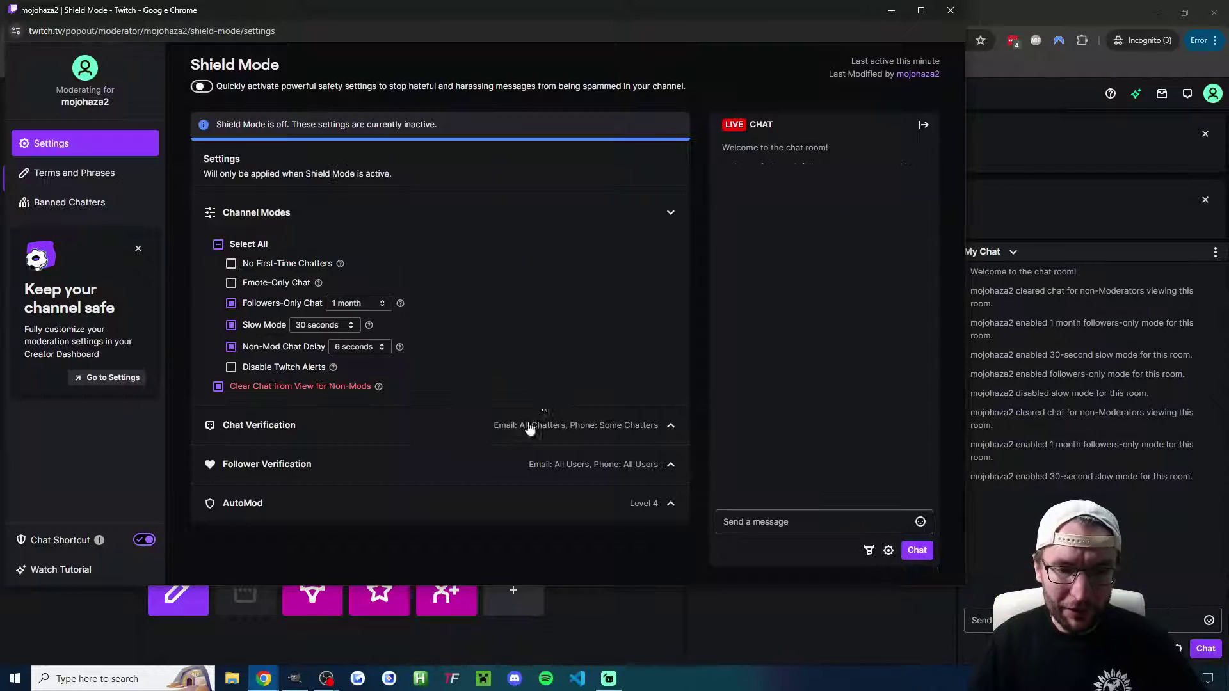
left_click(951, 11)
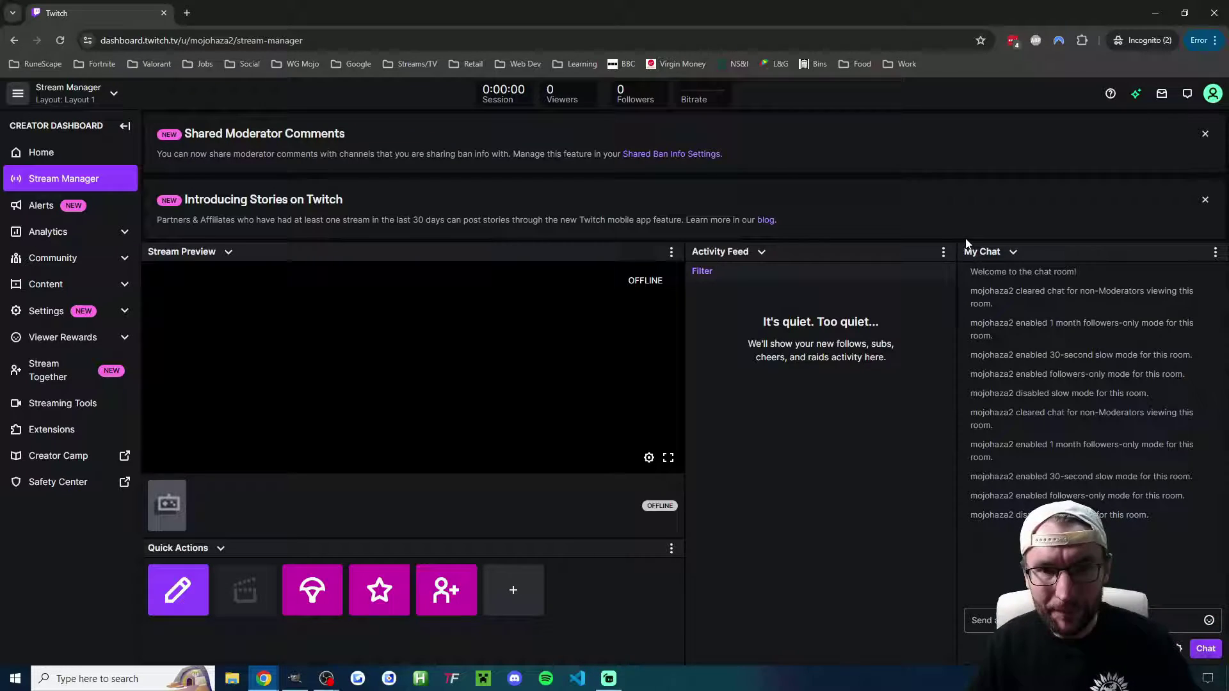
Return to the Twitch home page, search 'sery_b' and open the Sery_Bot channel.
left_click(1212, 96)
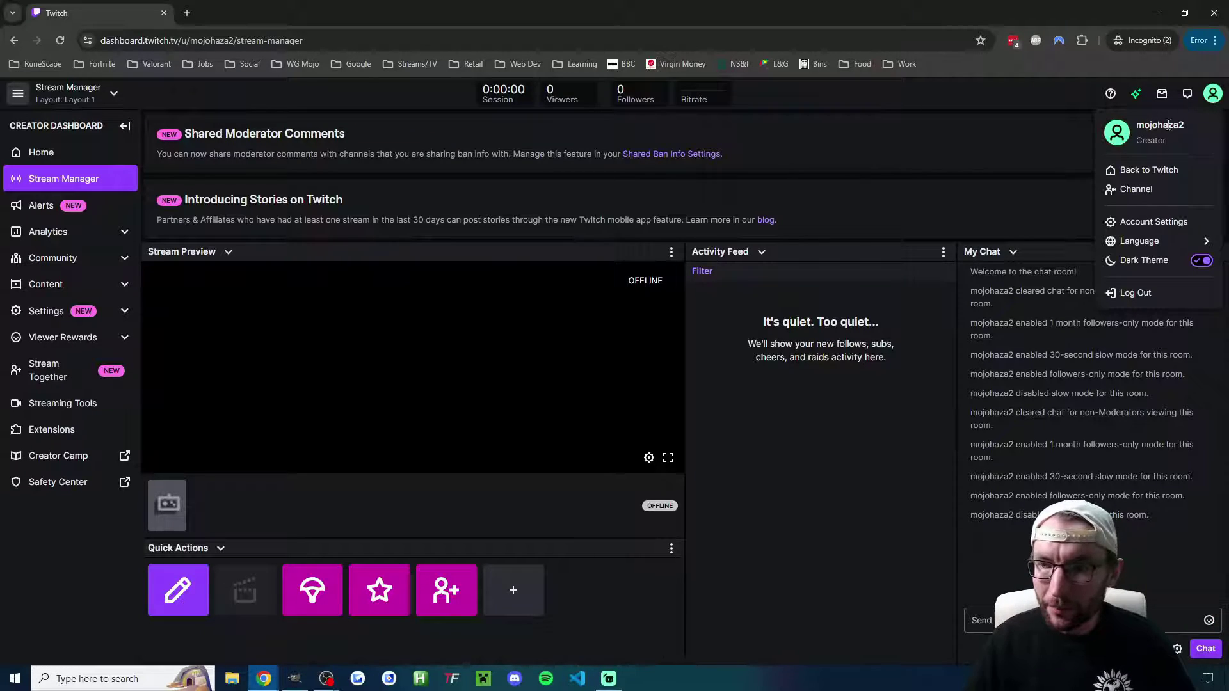
left_click(1140, 170)
left_click(539, 94)
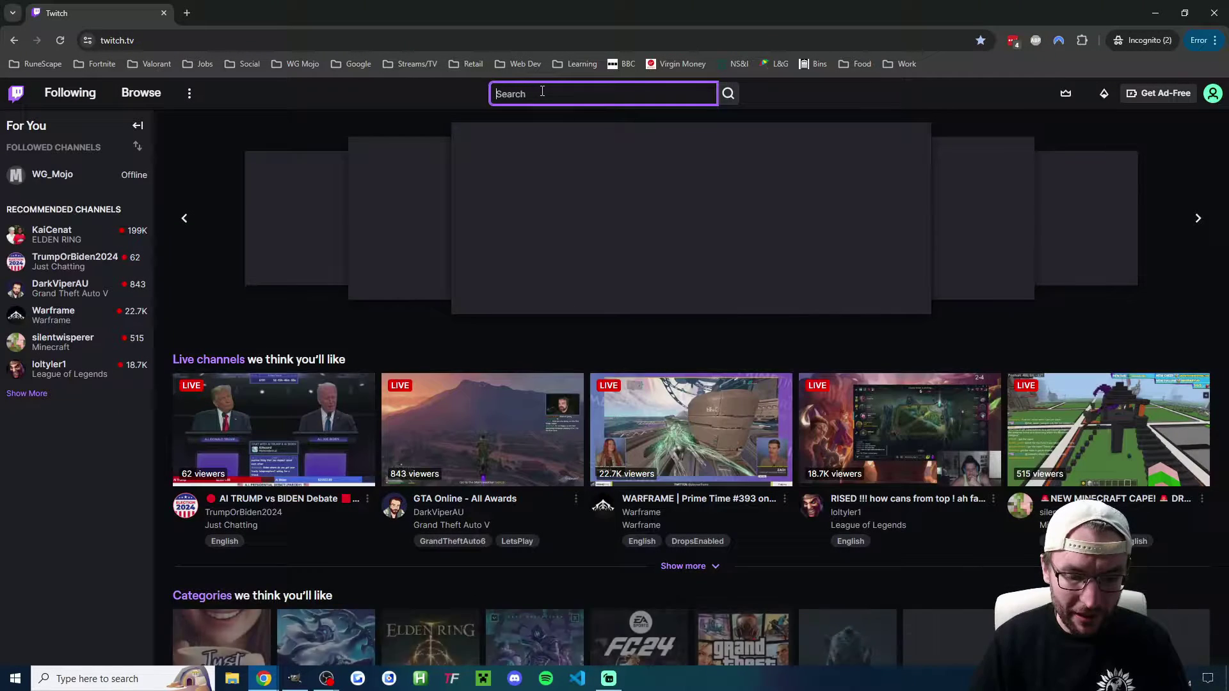
type("sery_bot")
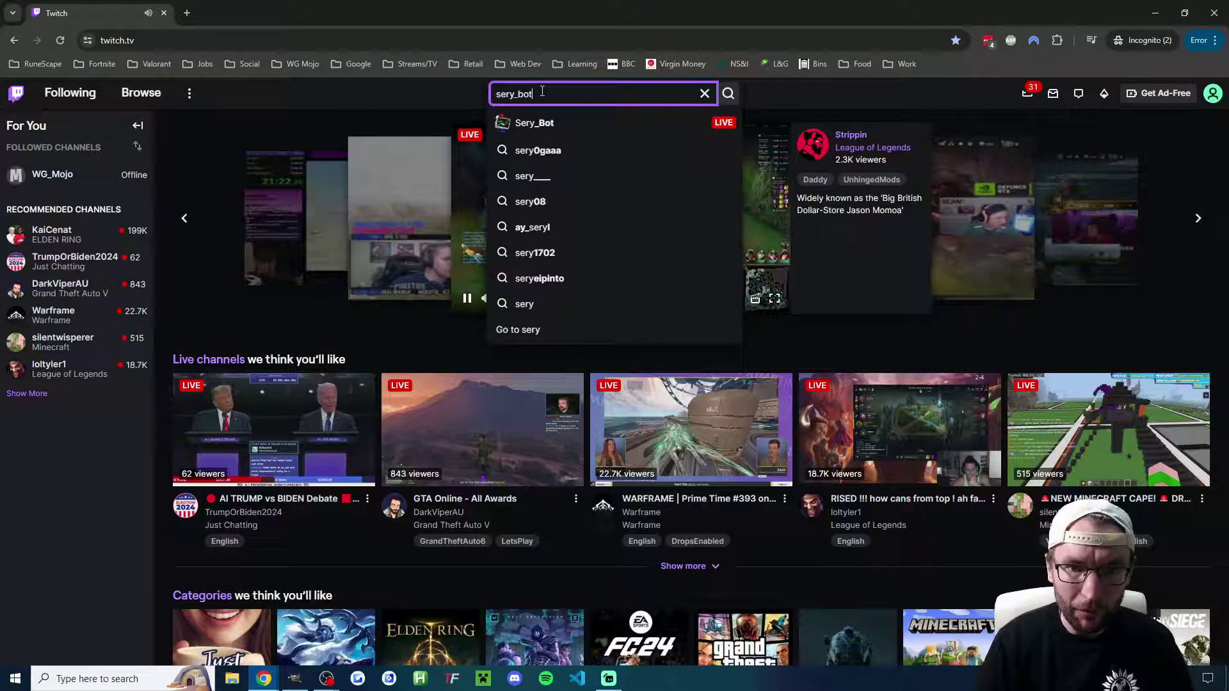
left_click(542, 124)
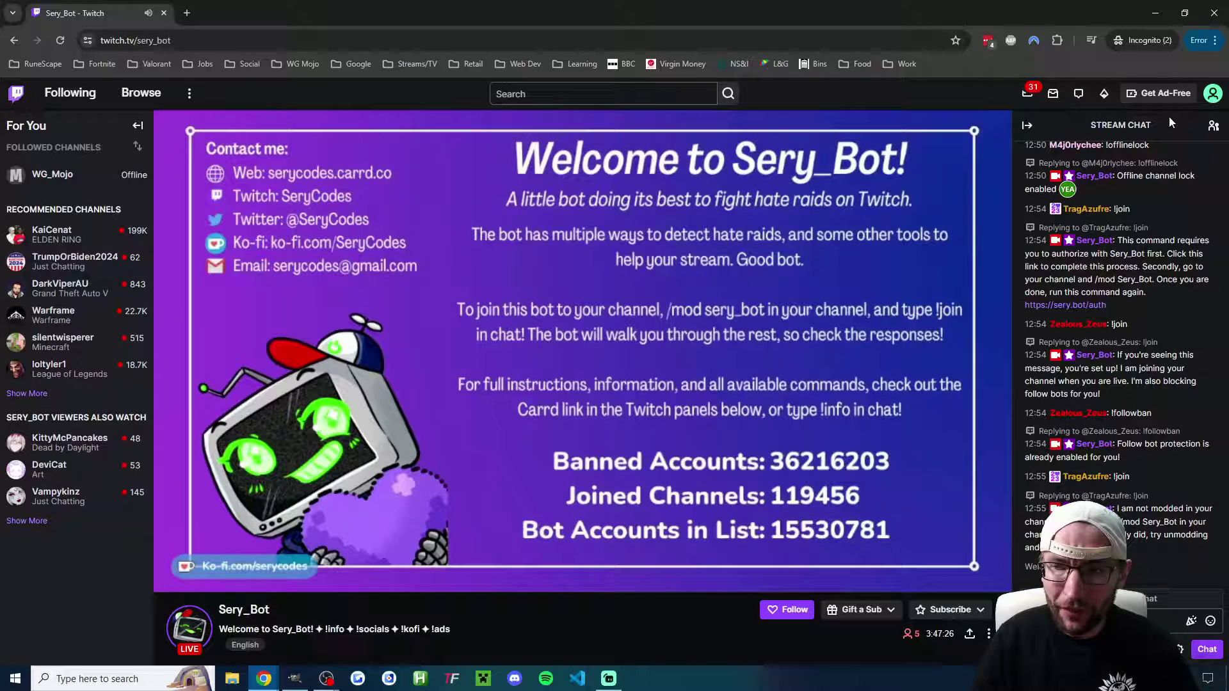
left_click(1212, 94)
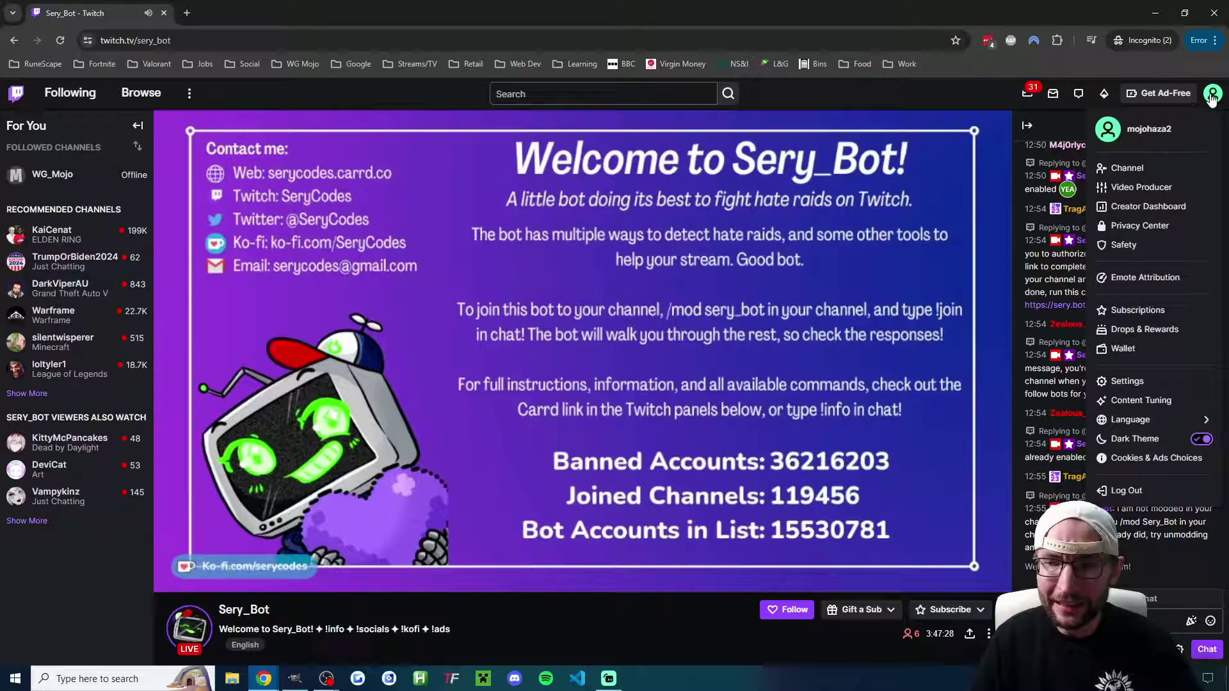
Open your own channel in a new tab and mod Sery_Bot with /mod sery_bot.
middle_click(1127, 170)
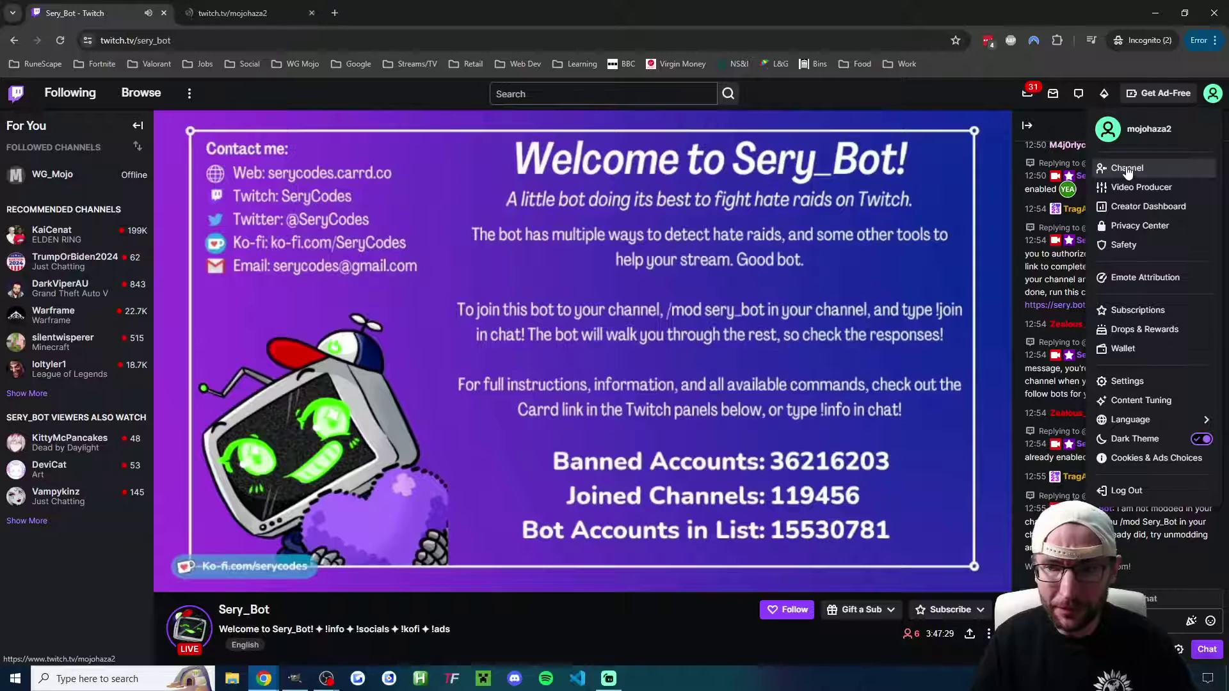
left_click(246, 12)
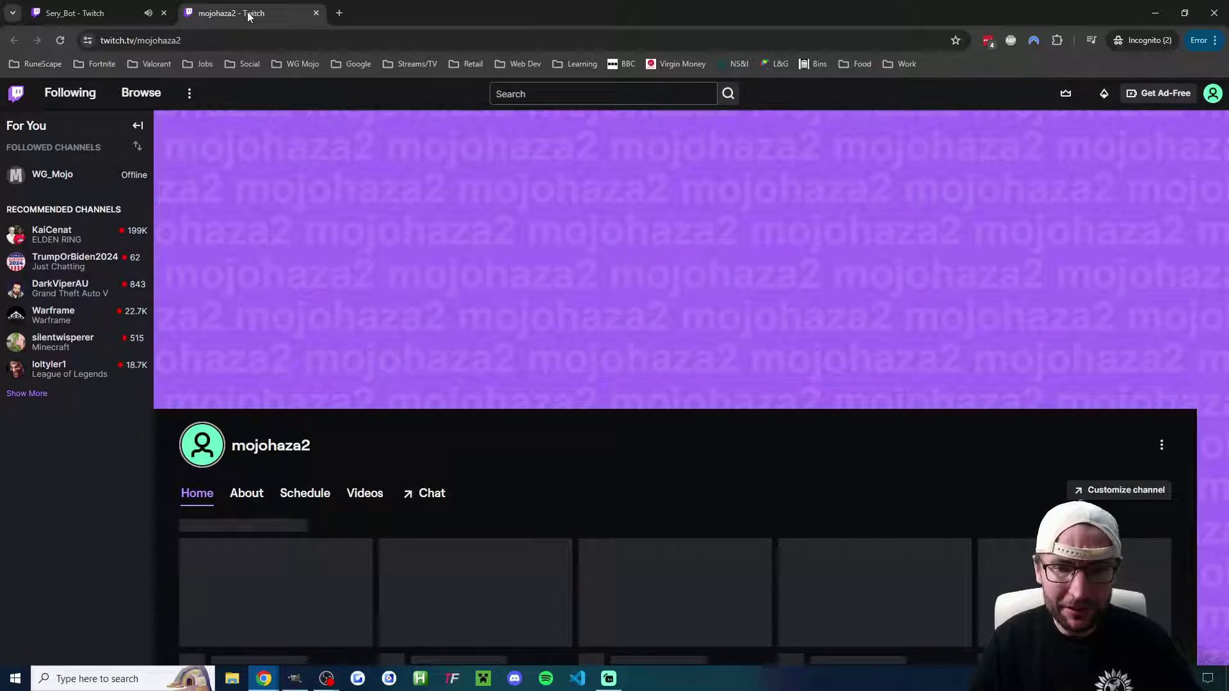
left_click(429, 491)
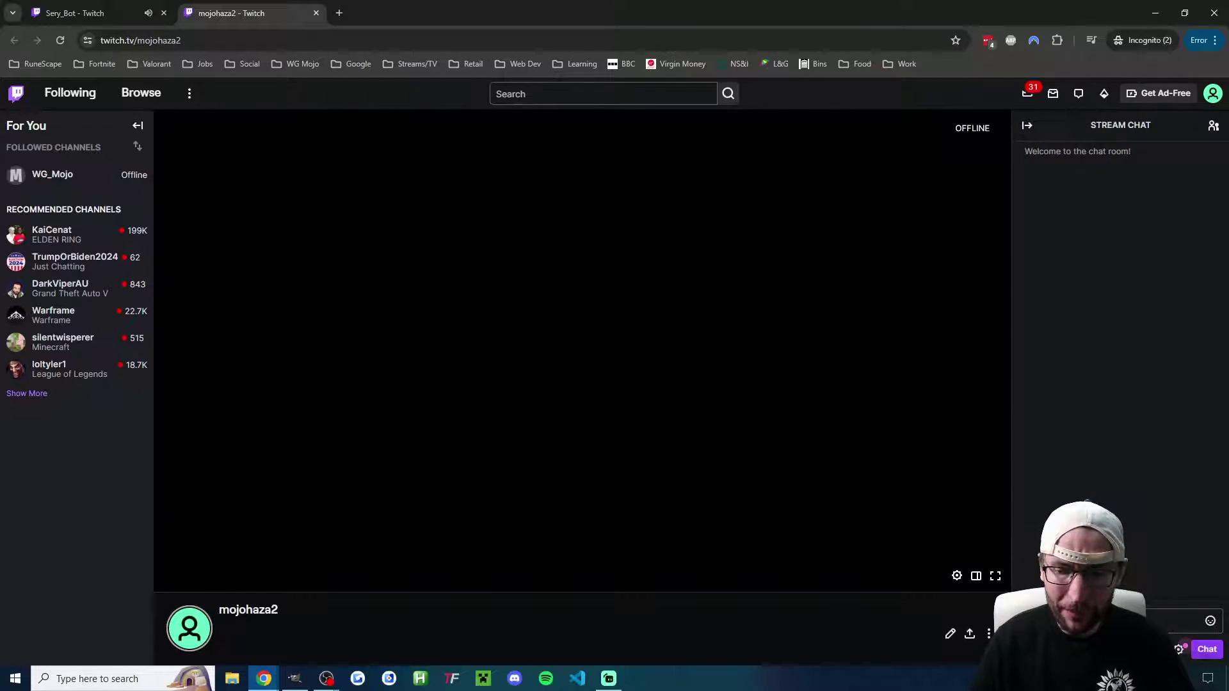
type("/")
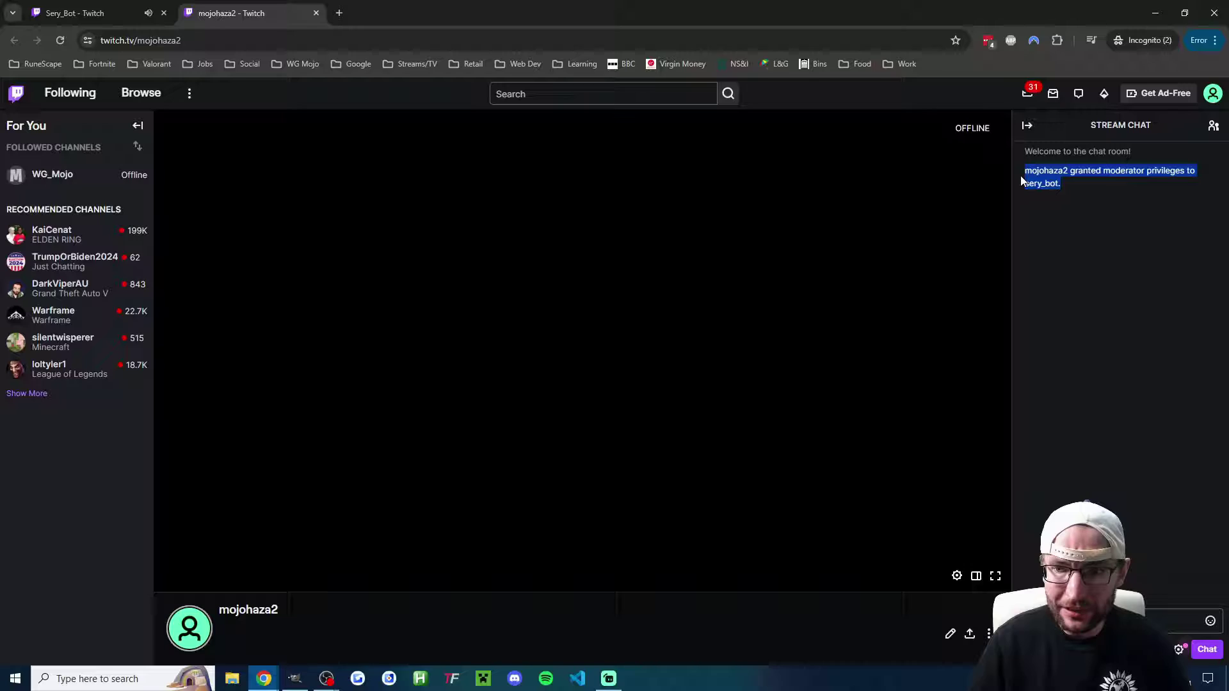
left_click(131, 6)
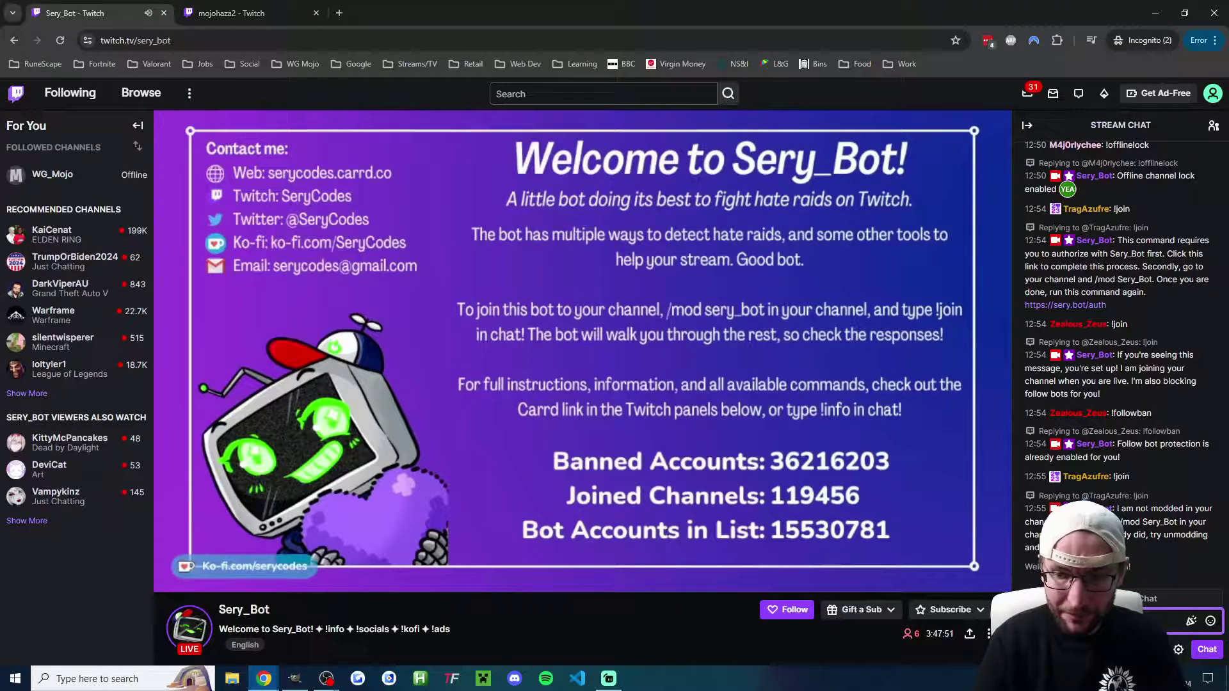
Send !join in Sery_Bot's chat and open the sery.bot/auth link from its reply.
left_click(1174, 621)
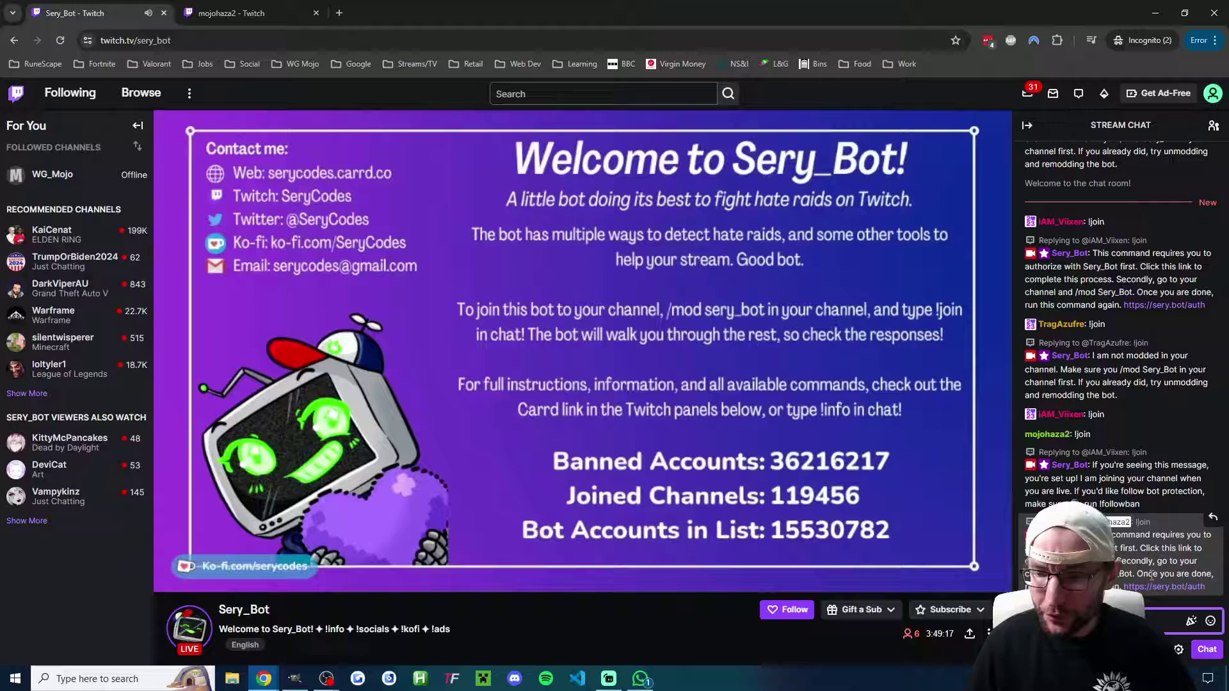
left_click(1145, 592)
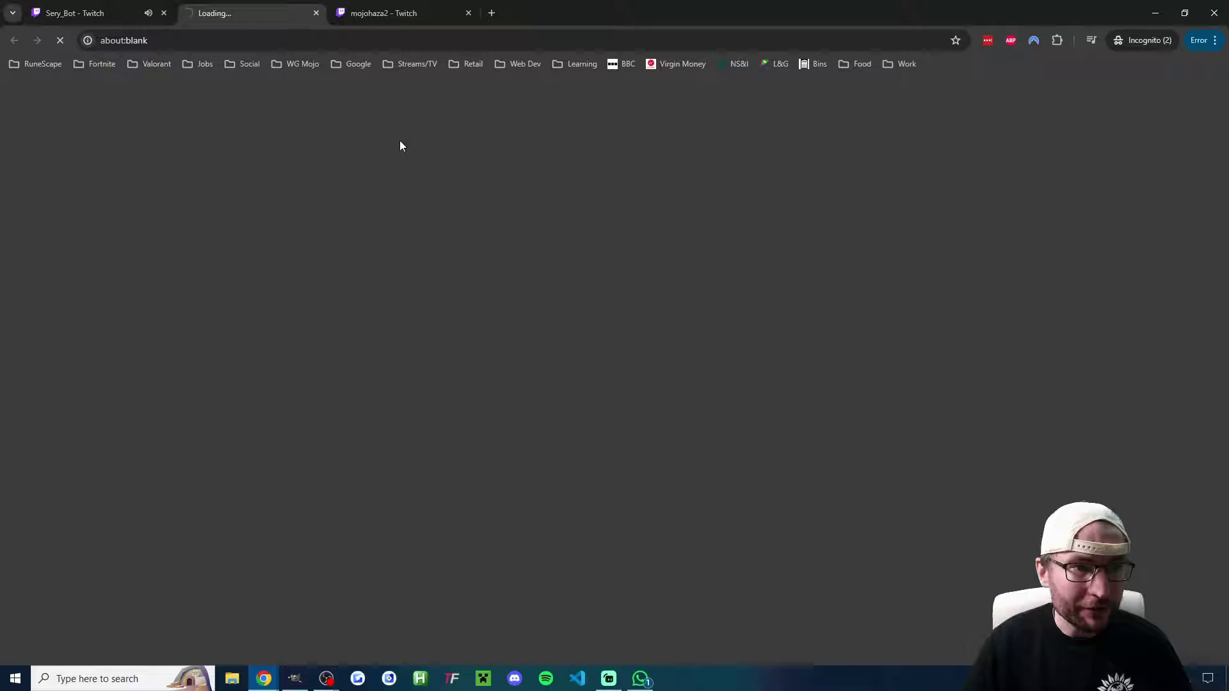
Authorize the Sery_Bot application on the Authorize Application page.
scroll(644, 538, "down", 3)
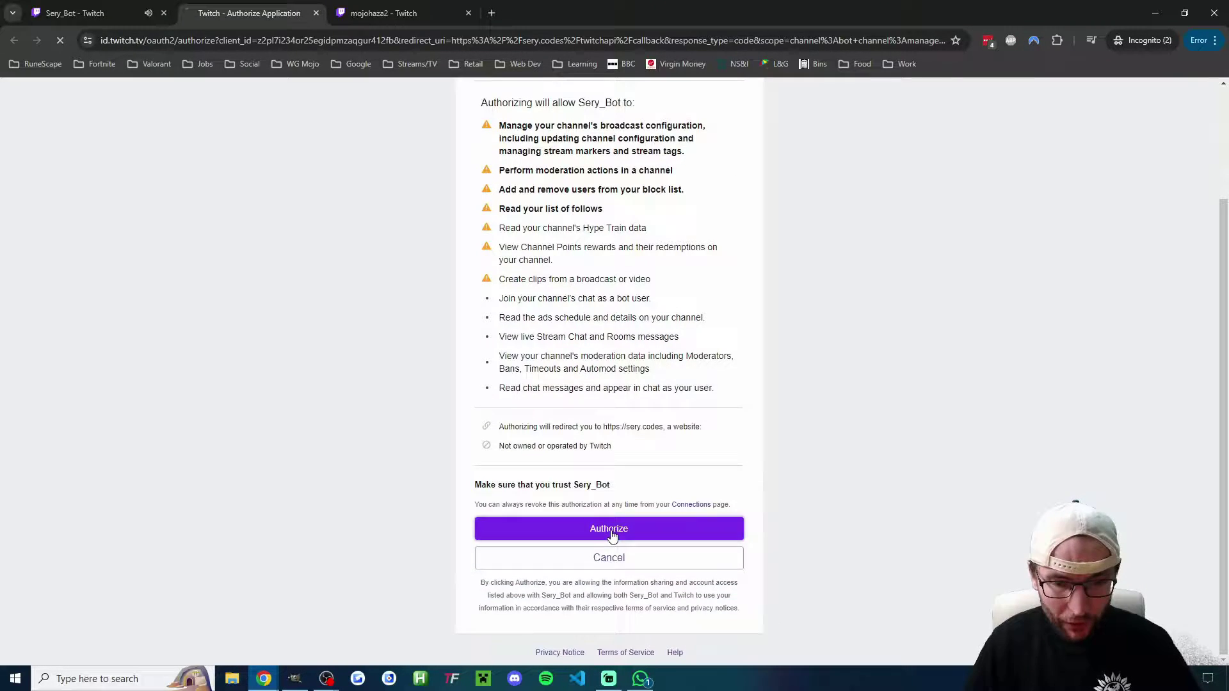
left_click(609, 526)
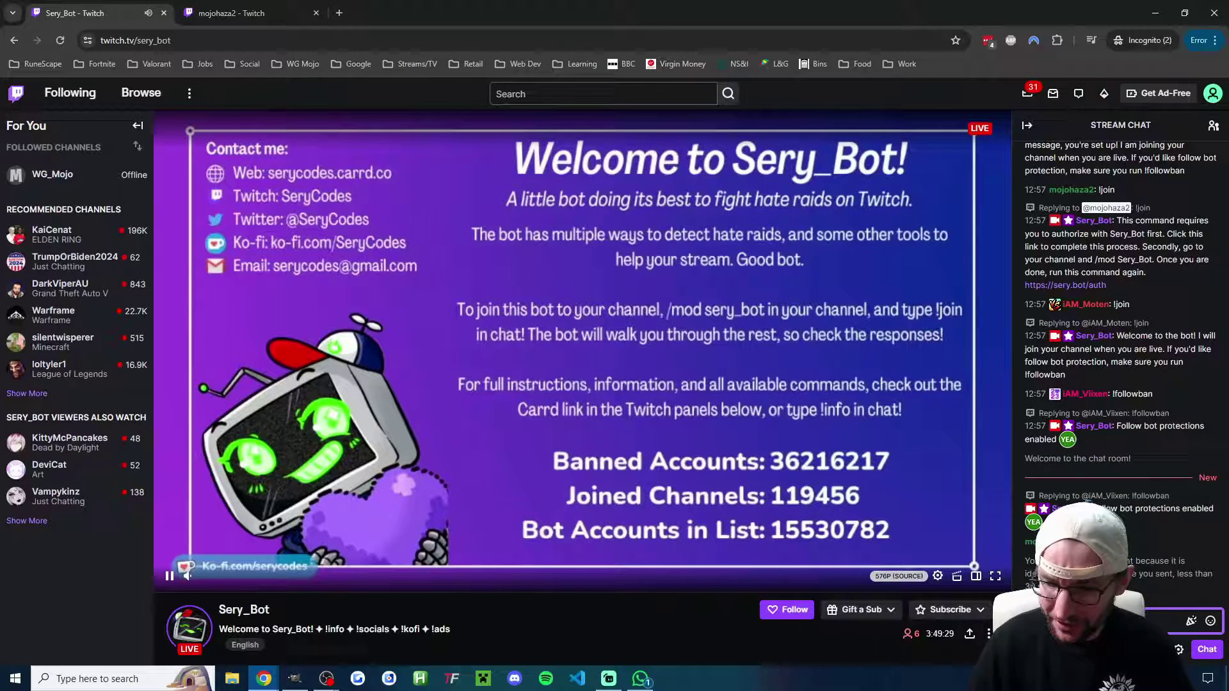
Send !join and then !followban in Sery_Bot's chat to enable follow-bot protections.
triple_click(1026, 567)
left_click(1019, 559)
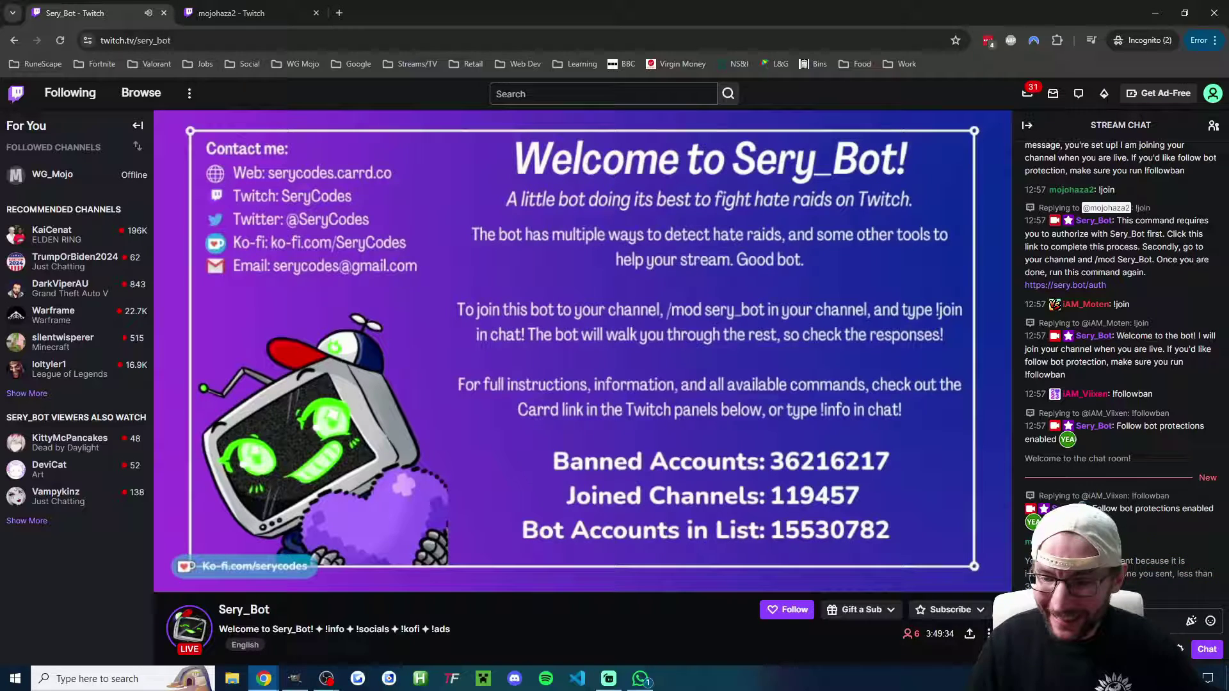
left_click(1152, 621)
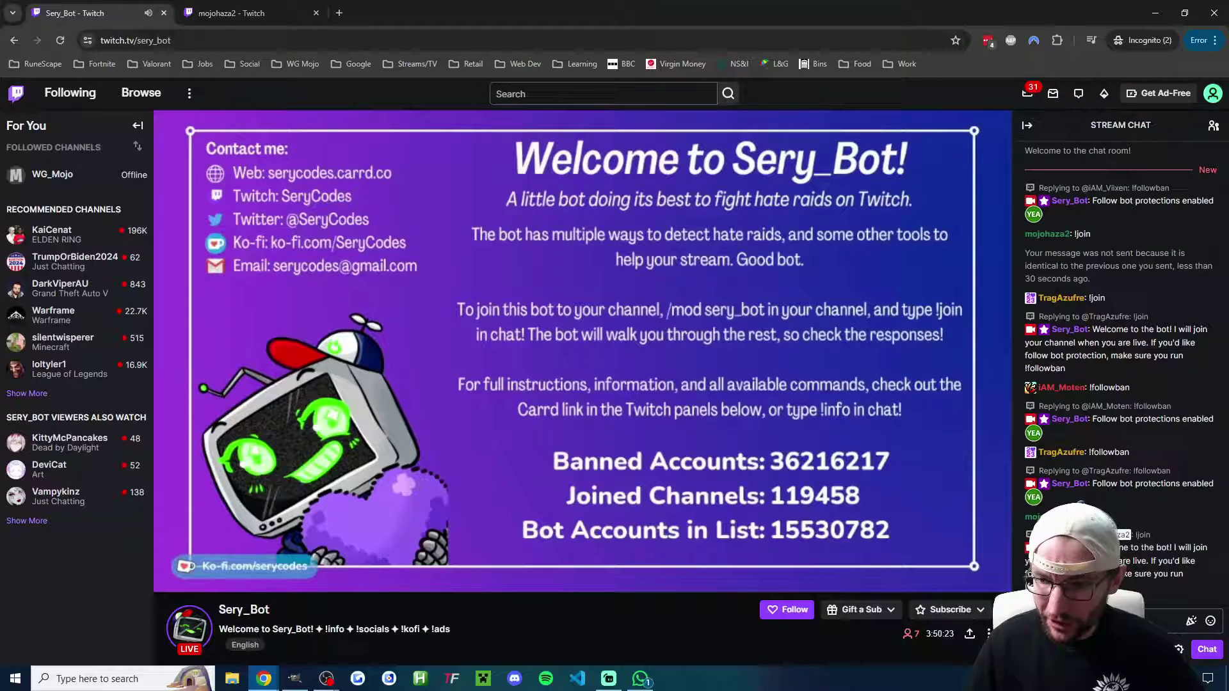
left_click(1165, 621)
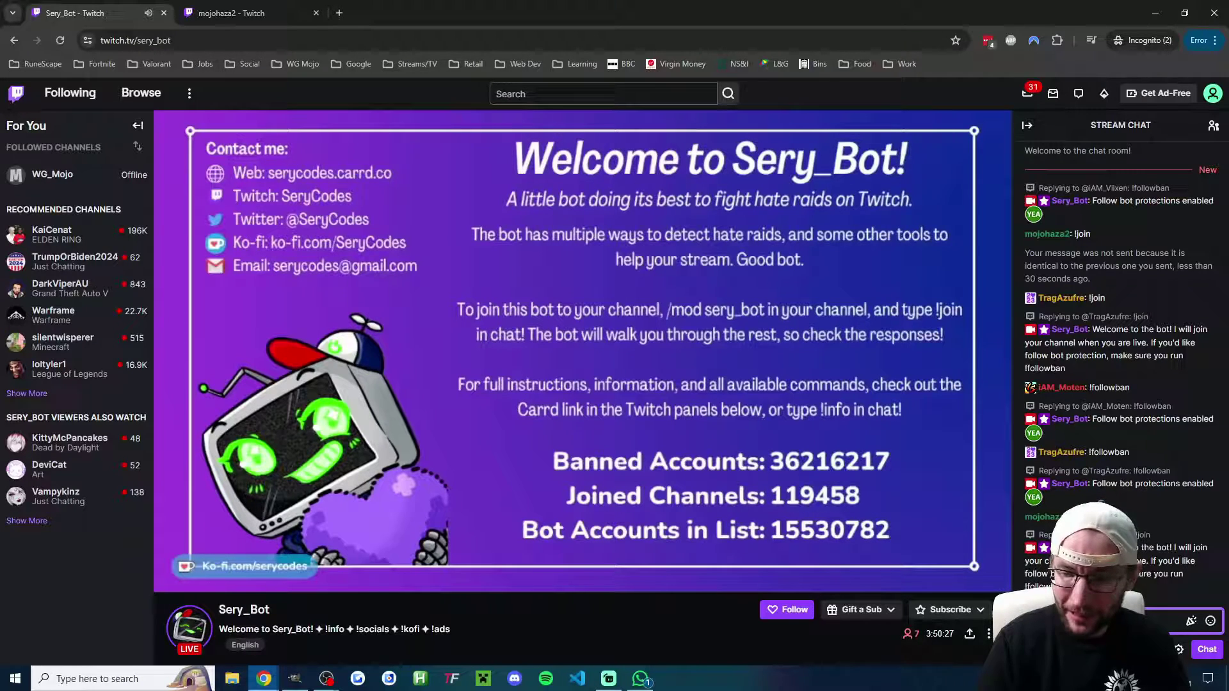
key("Return")
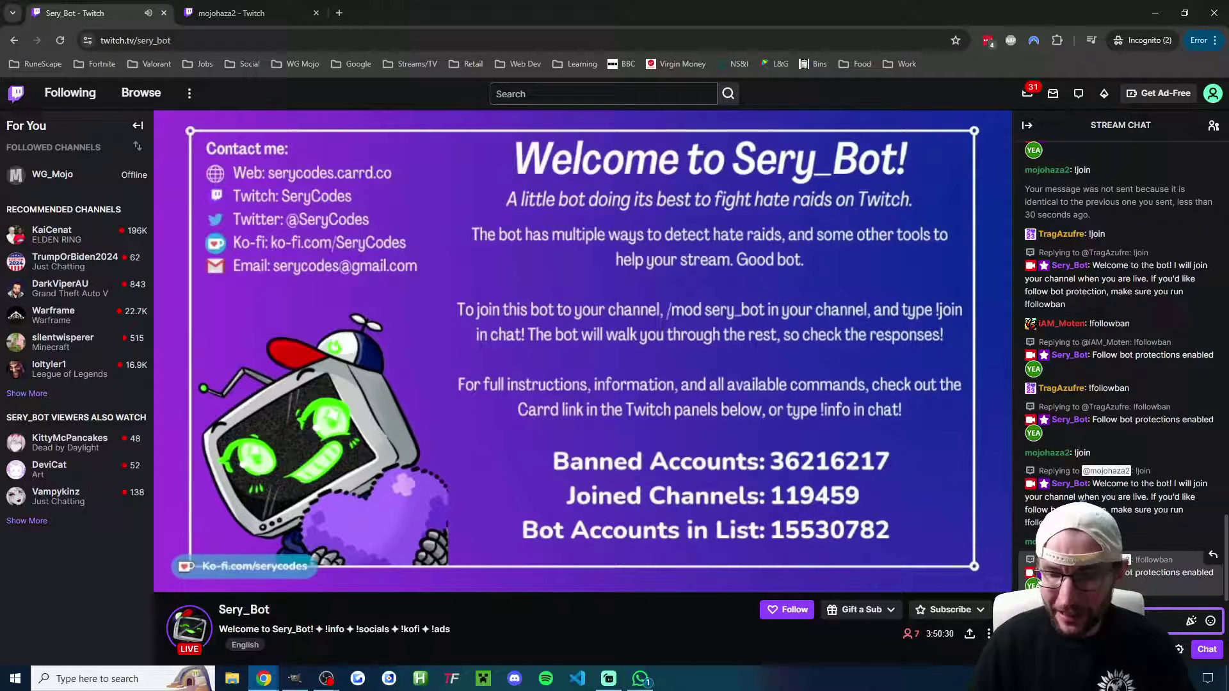
scroll(716, 333, "down", 10)
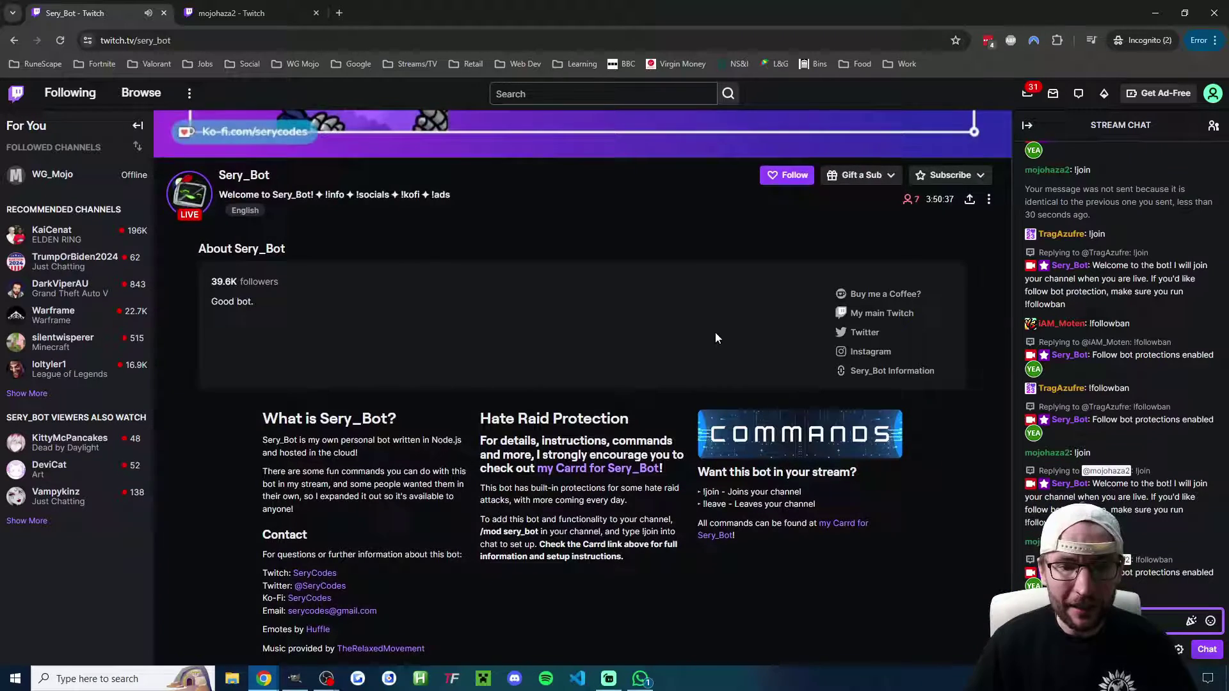